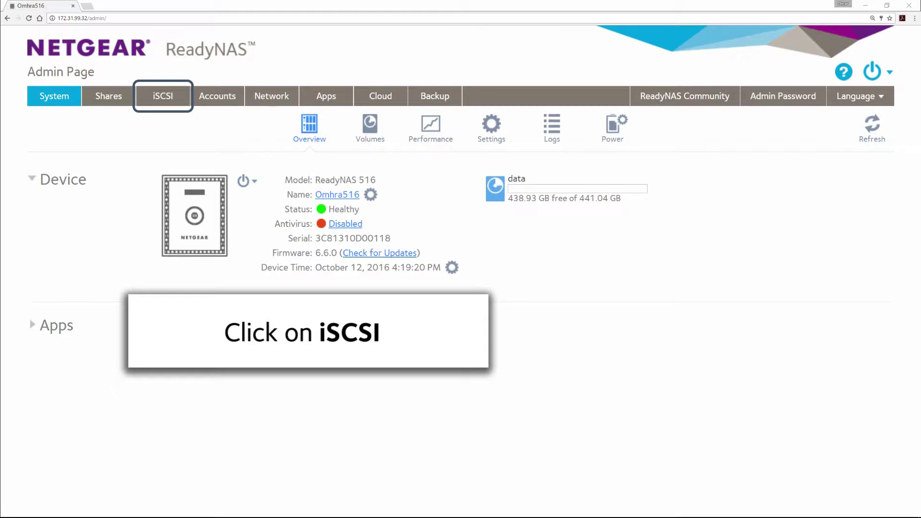
Open a blank New LUN form from the iSCSI page's Unassigned LUNs list.
{"action": "left_click", "coordinate": [163, 96]}
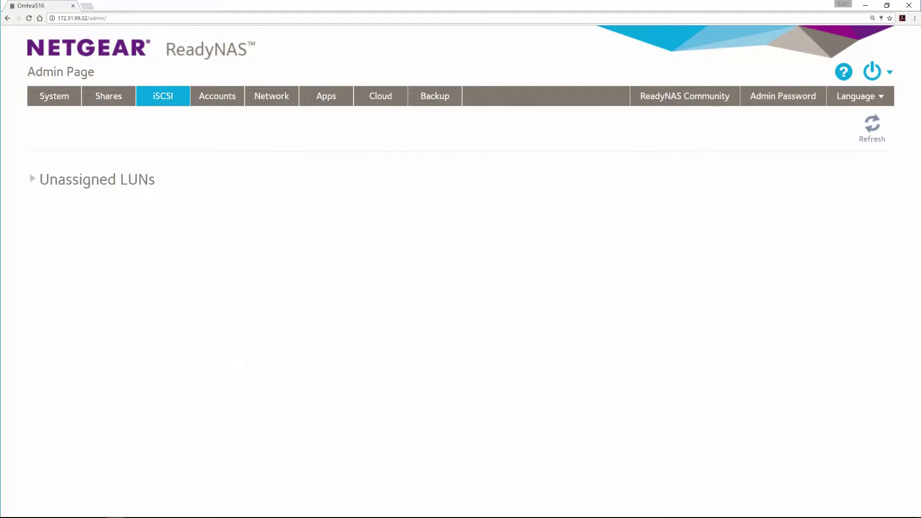
{"action": "left_click", "coordinate": [32, 179]}
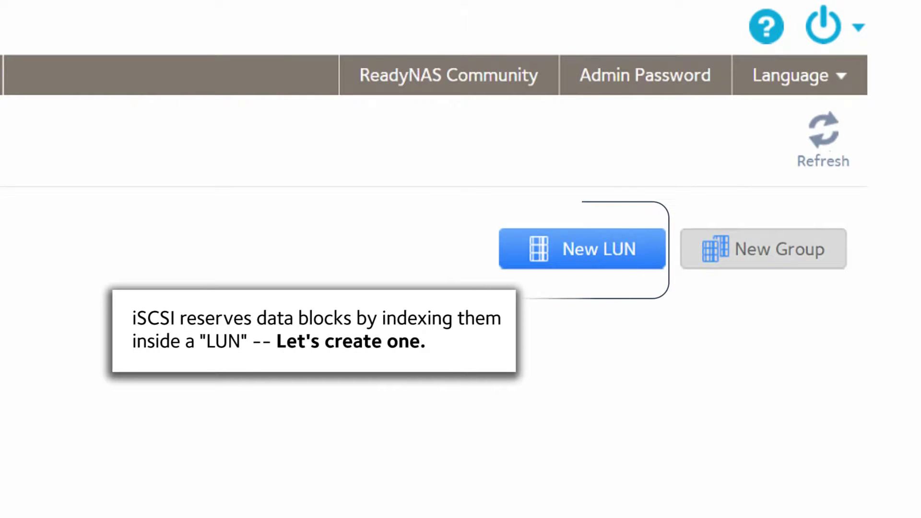
{"action": "left_click", "coordinate": [588, 249]}
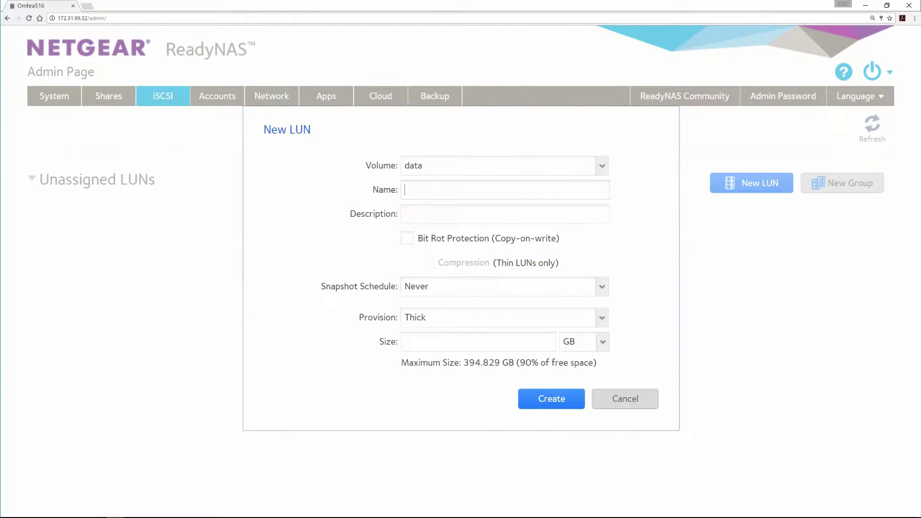
Enter 'footage' as the LUN name with a size of 100 GB.
{"action": "left_click", "coordinate": [407, 189]}
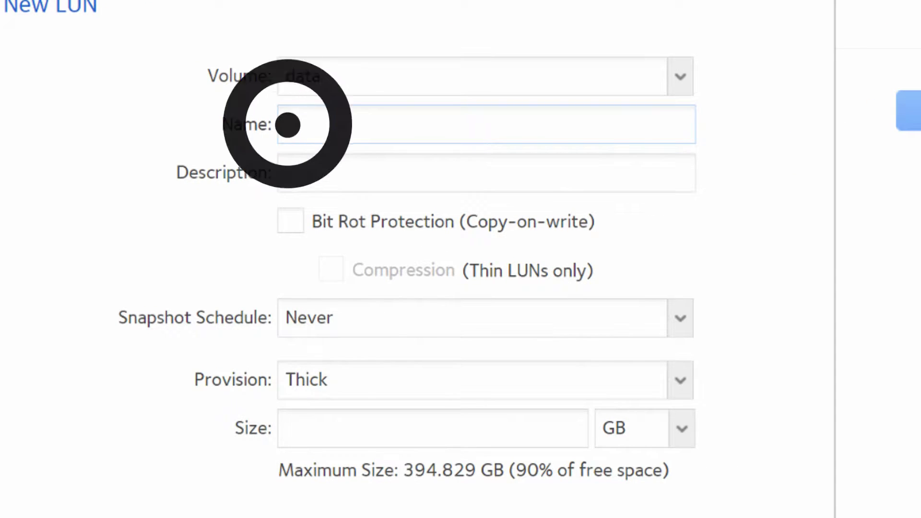
{"action": "type", "text": "foo"}
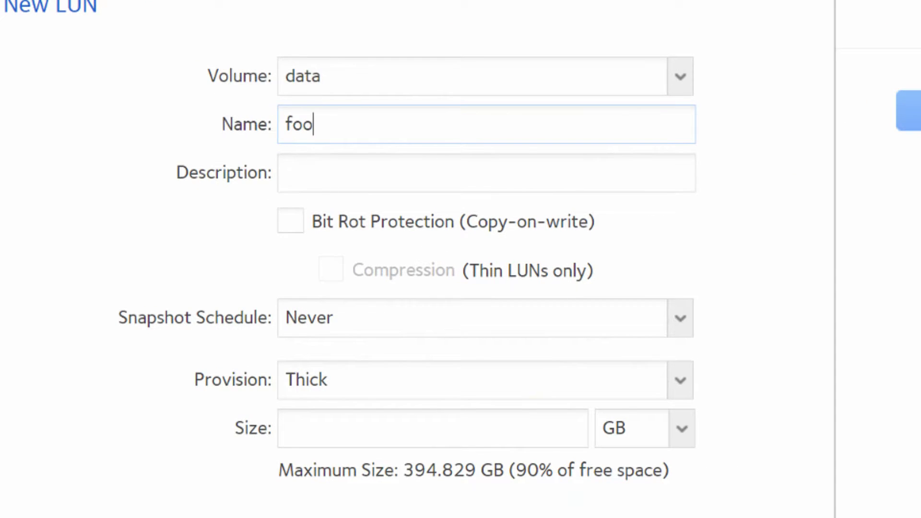
{"action": "type", "text": "tage"}
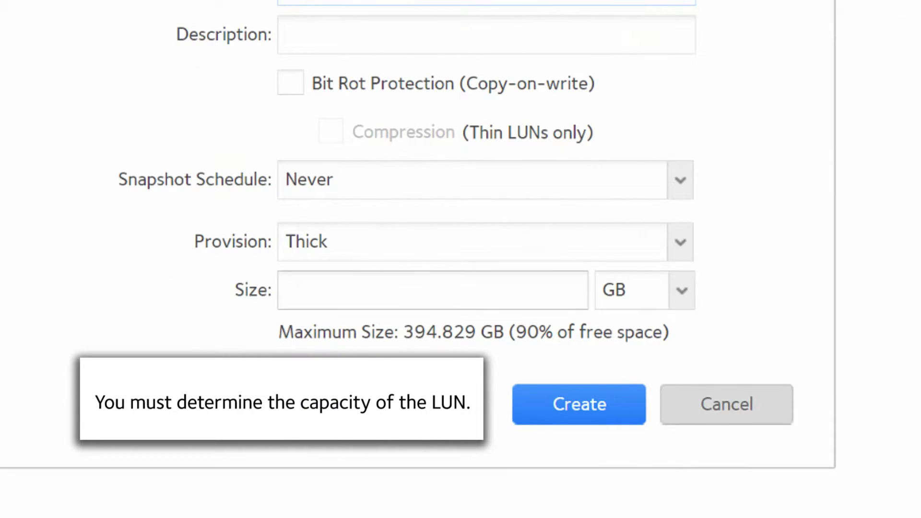
{"action": "left_click", "coordinate": [288, 290]}
{"action": "type", "text": "100"}
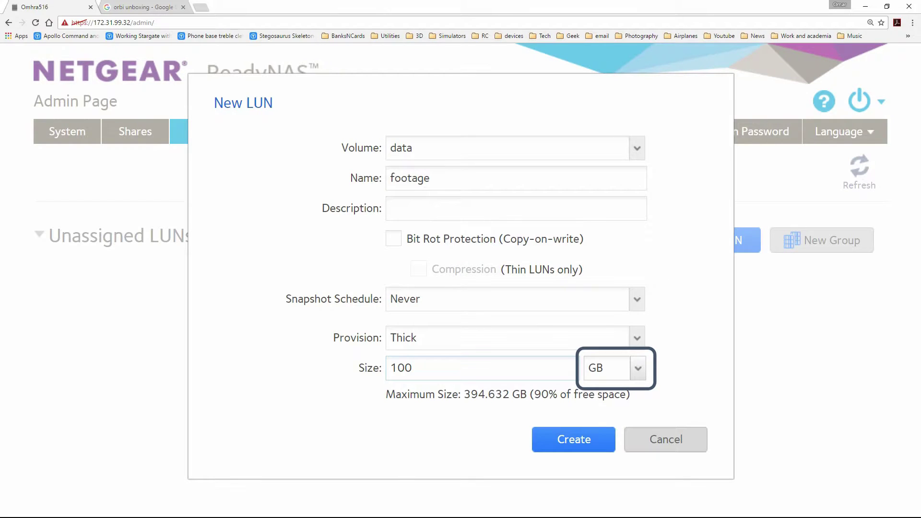
{"action": "left_click", "coordinate": [638, 368]}
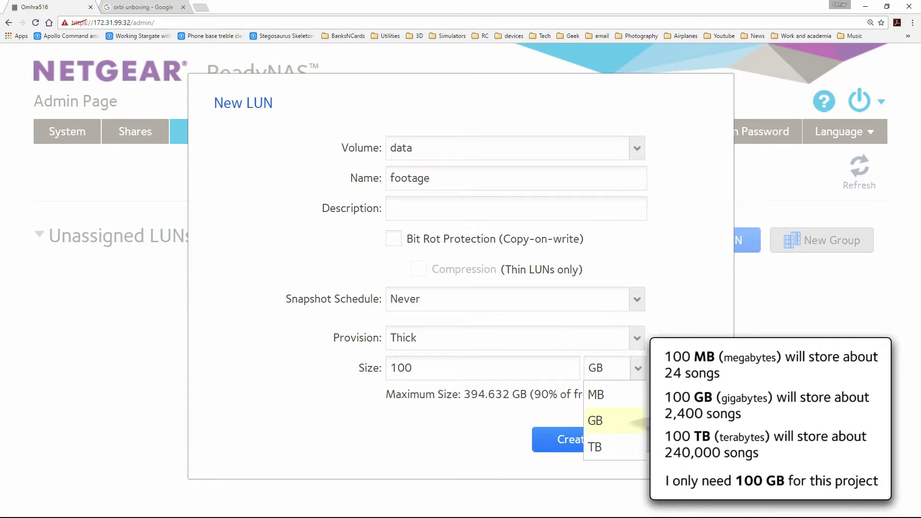
{"action": "left_click", "coordinate": [596, 421]}
Create the 'footage' LUN, then create a LUN group renamed from 'group1' to 'film'.
{"action": "left_click", "coordinate": [573, 439]}
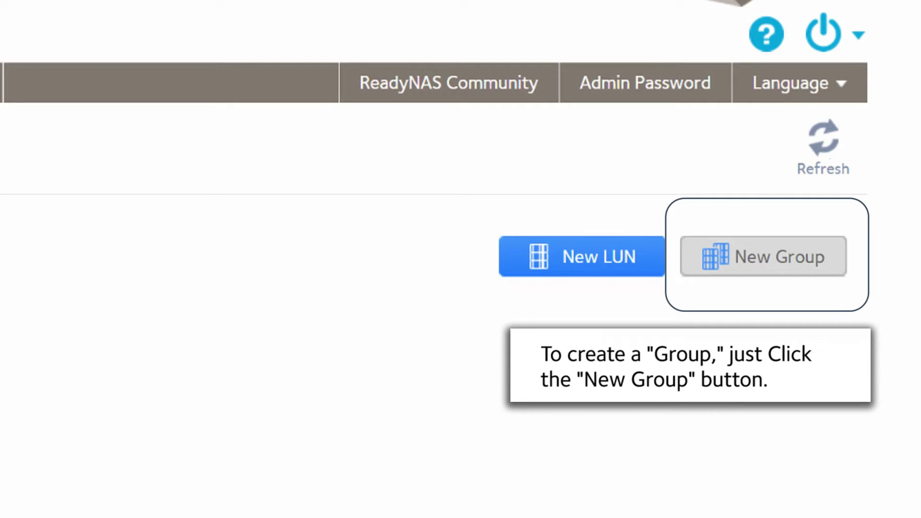
{"action": "left_click", "coordinate": [763, 257]}
{"action": "type", "text": "group1"}
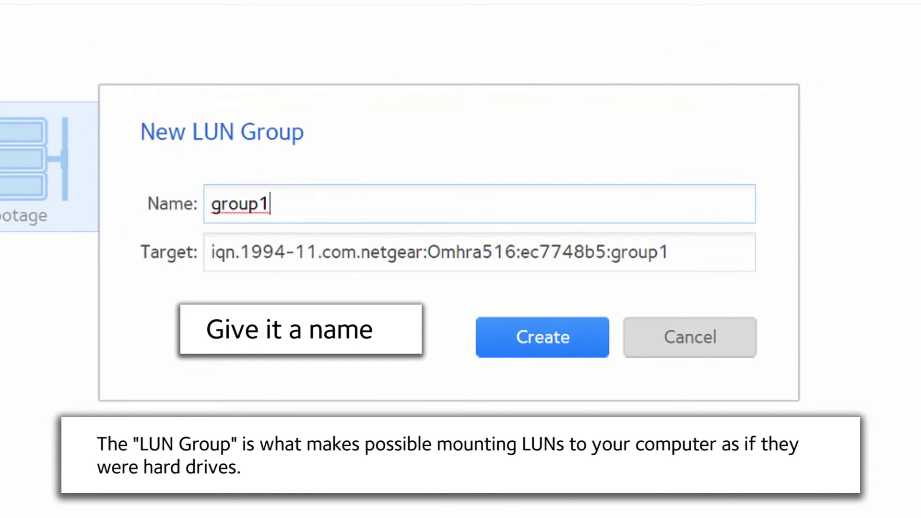
{"action": "left_click", "coordinate": [275, 201]}
{"action": "key", "text": "BackSpace"}
{"action": "key", "text": "BackSpace"}
{"action": "key", "text": "BackSpace"}
{"action": "key", "text": "BackSpace"}
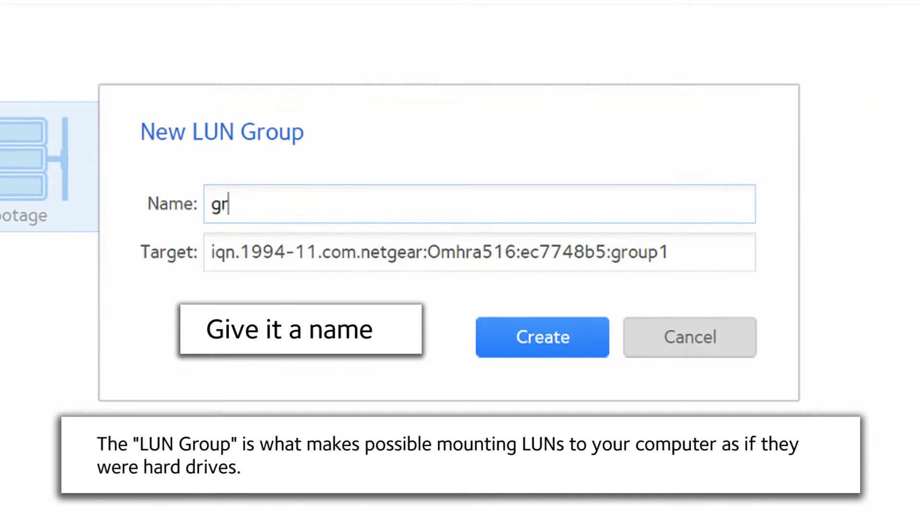
{"action": "key", "text": "BackSpace"}
{"action": "key", "text": "BackSpace"}
{"action": "type", "text": "film"}
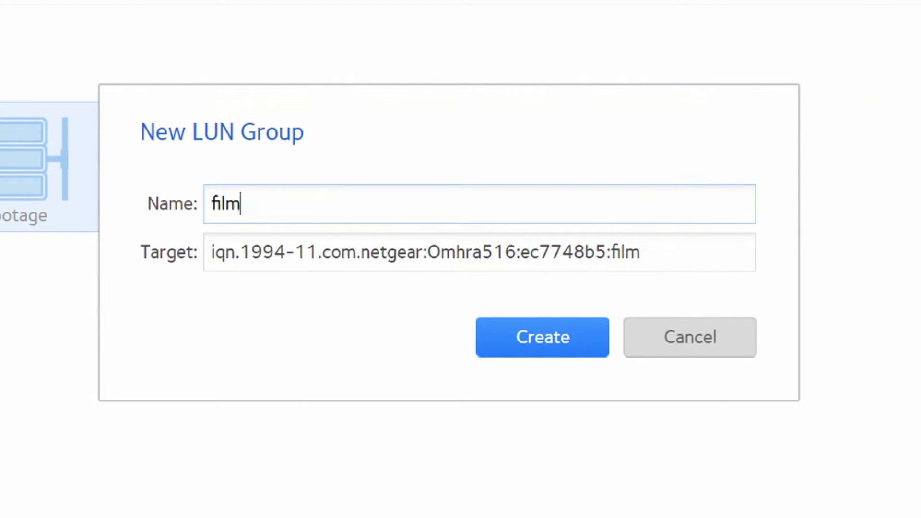
{"action": "left_click", "coordinate": [543, 337]}
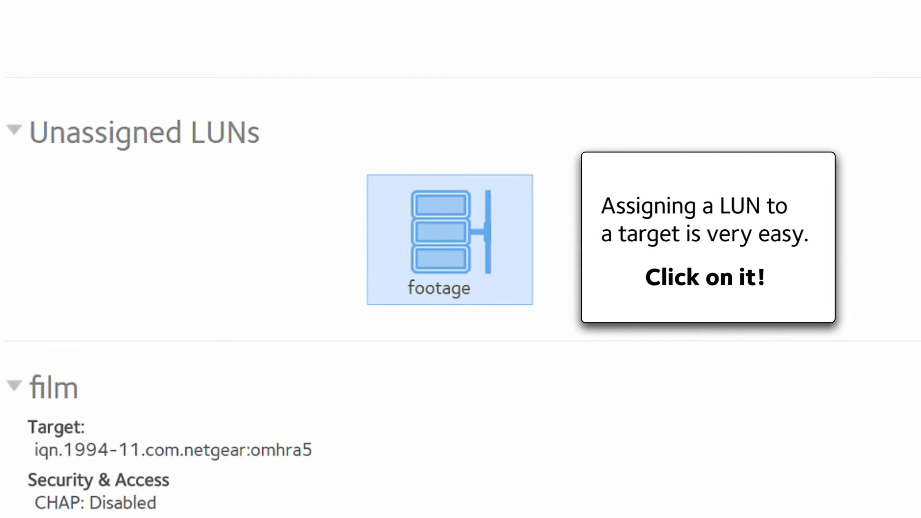
Assign the 'footage' LUN to the 'film' group and bring up film's properties.
{"action": "left_click", "coordinate": [441, 238]}
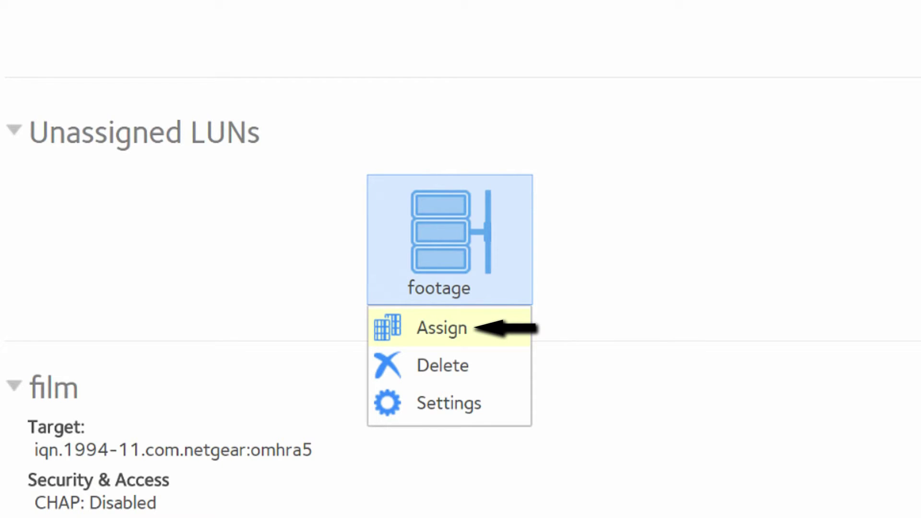
{"action": "left_click", "coordinate": [442, 328]}
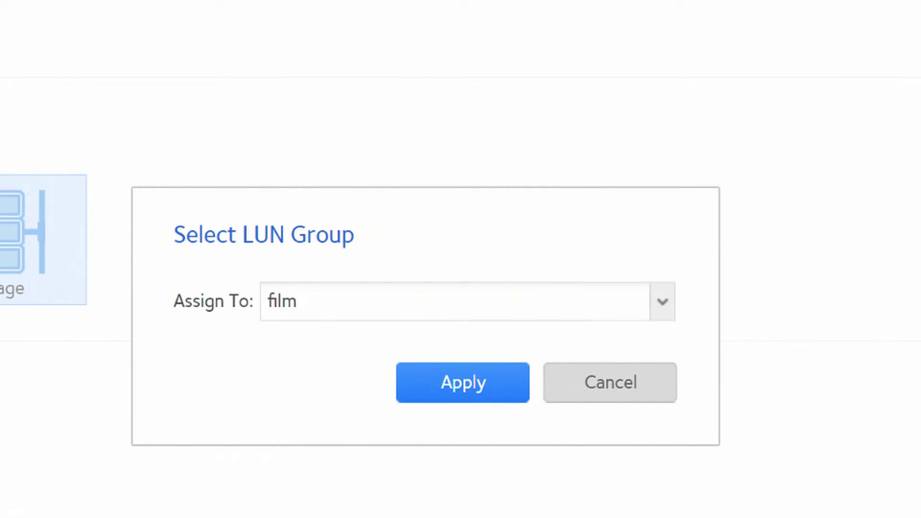
{"action": "left_click", "coordinate": [463, 381]}
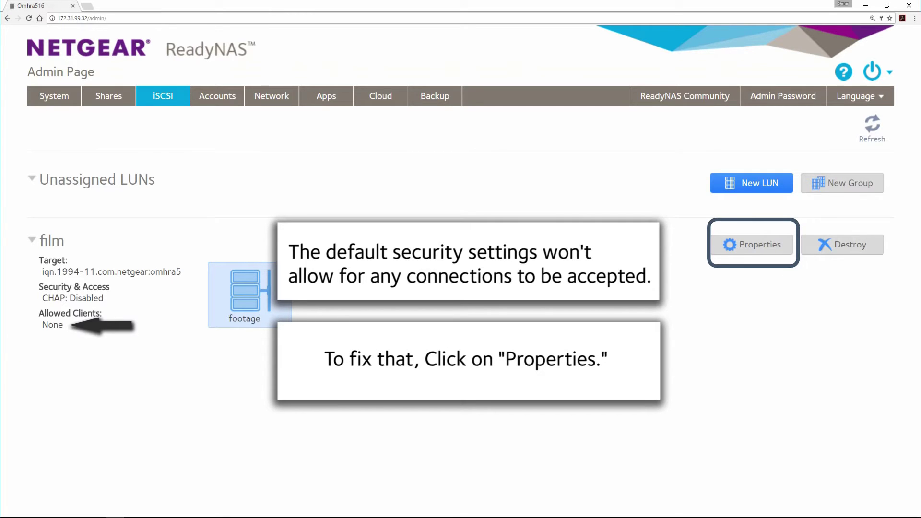
{"action": "left_click", "coordinate": [758, 244]}
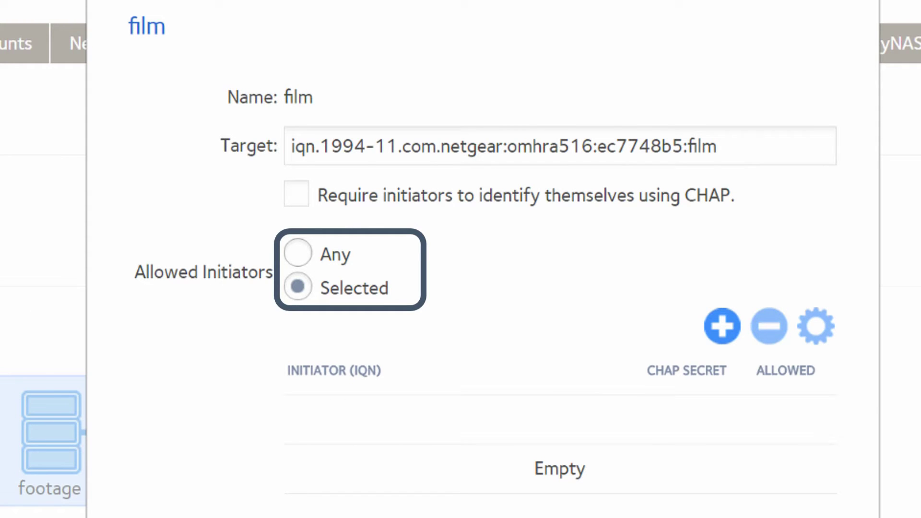
Set the 'film' group's Allowed Initiators to Any and apply it.
{"action": "left_click", "coordinate": [298, 254]}
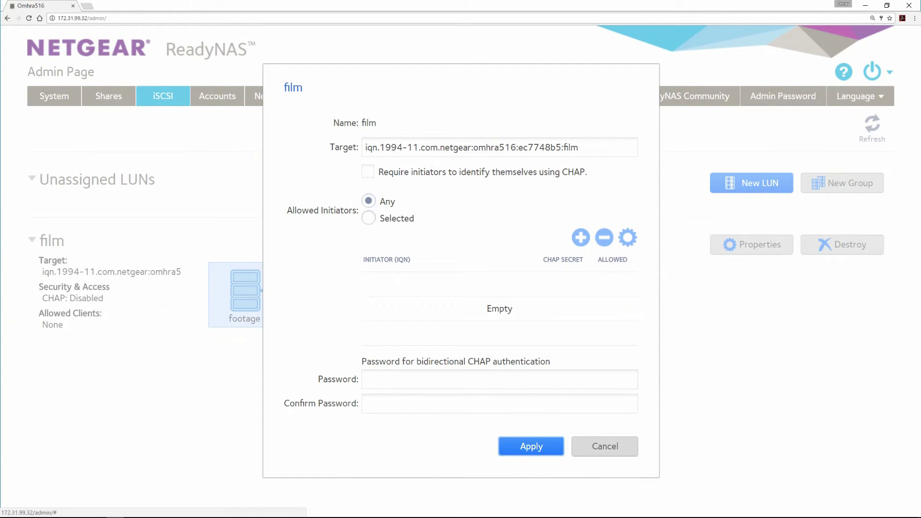
{"action": "left_click", "coordinate": [531, 446]}
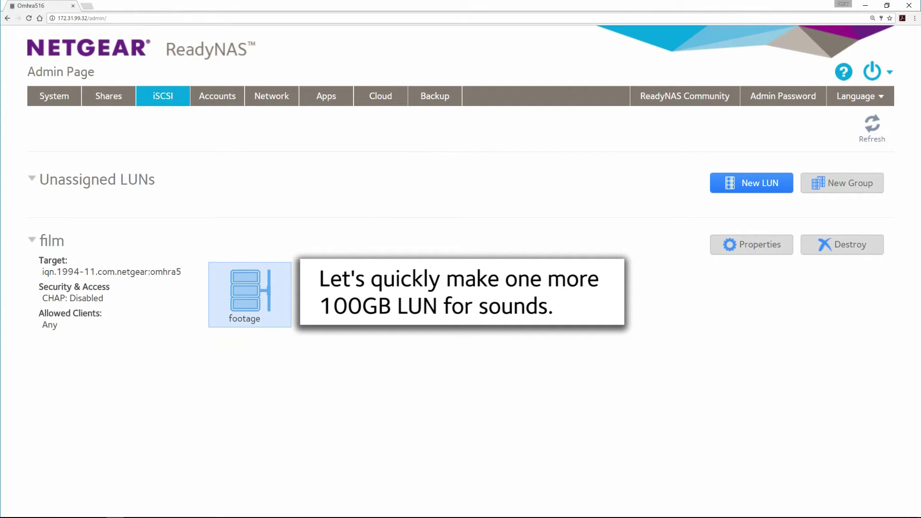
Create an unassigned 100 GB LUN named 'sounds'.
{"action": "left_click", "coordinate": [751, 183]}
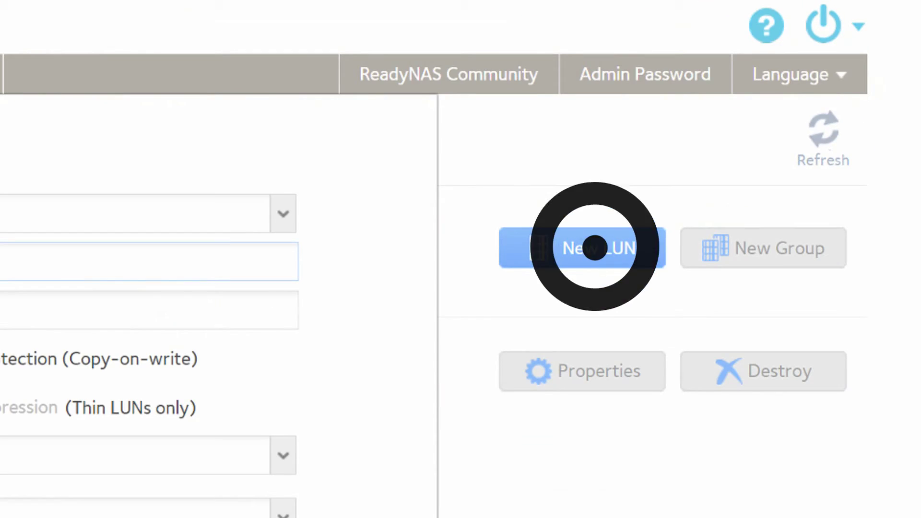
{"action": "type", "text": "sounds"}
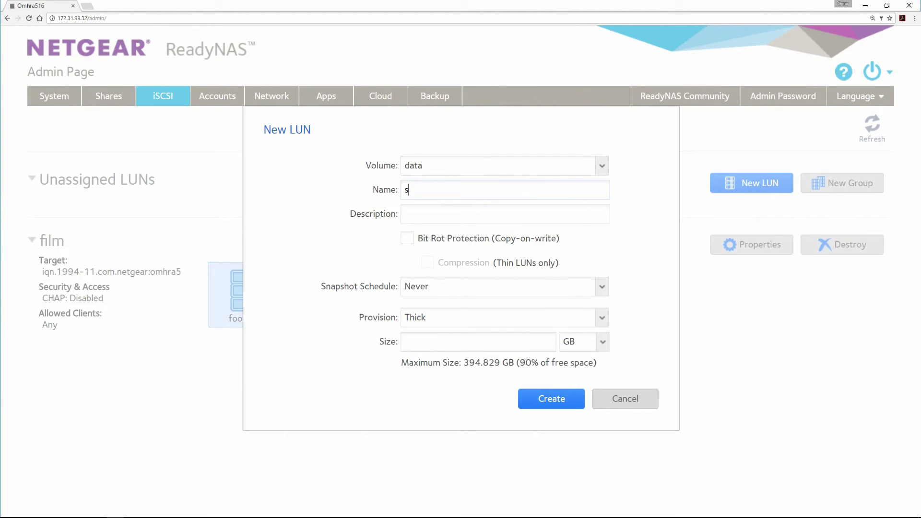
{"action": "left_click", "coordinate": [411, 341]}
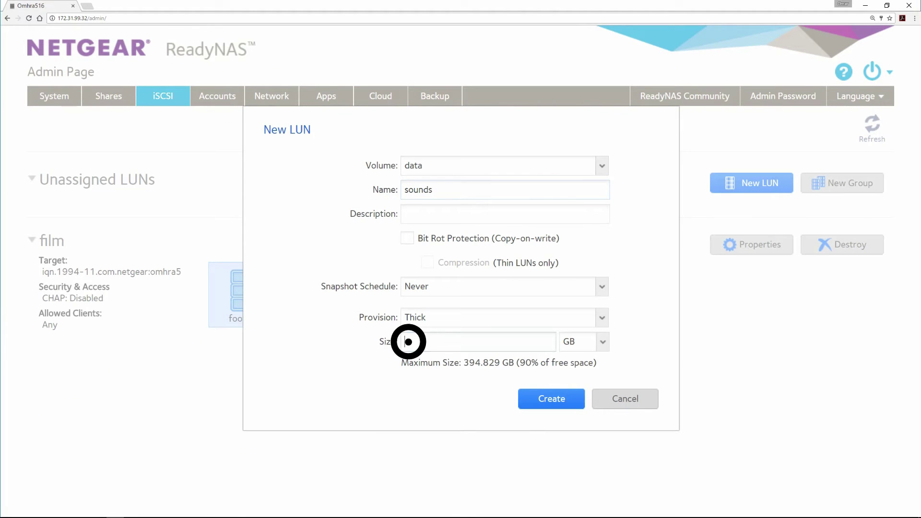
{"action": "type", "text": "100"}
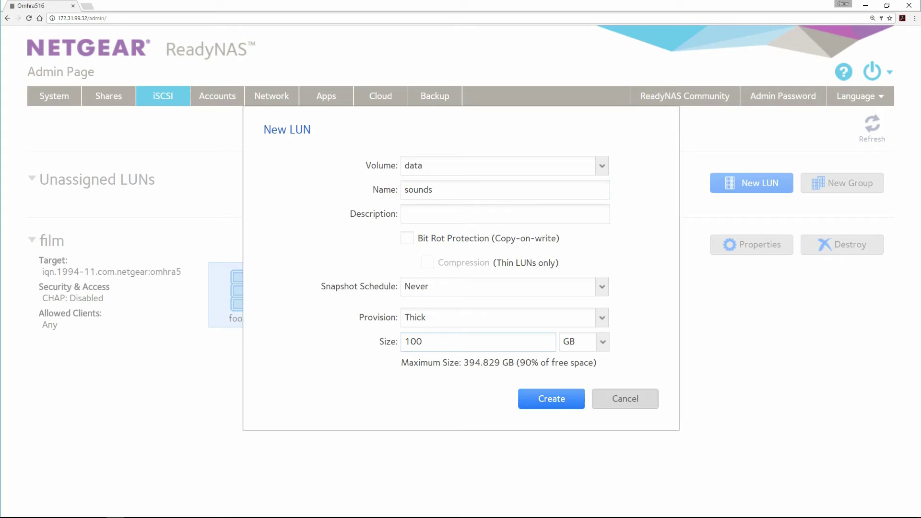
{"action": "left_click", "coordinate": [551, 399]}
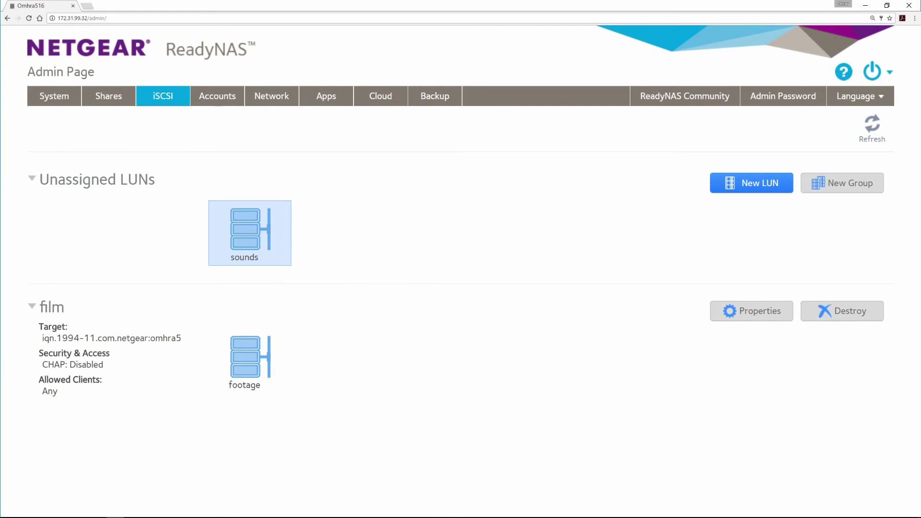